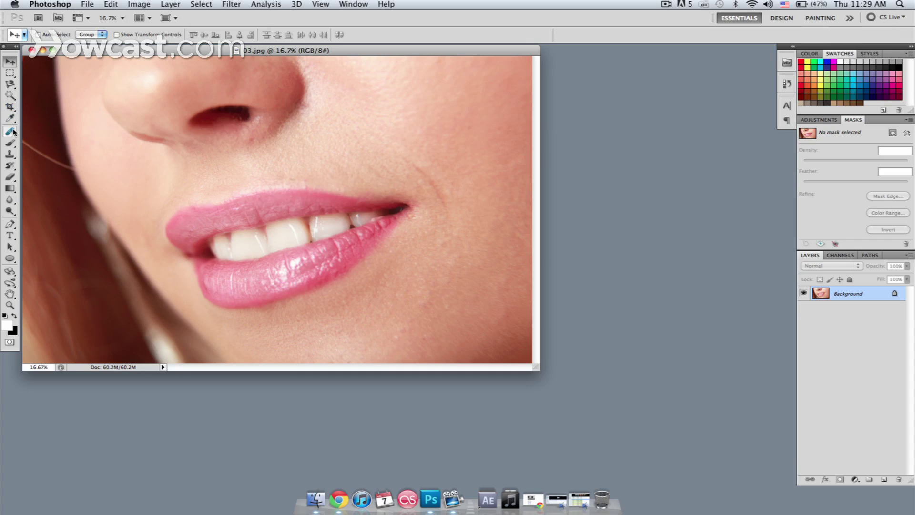
# - Select all the teeth with the Quick Selection Tool, Alt-subtracting the lower lip
pyautogui.click(10, 96)
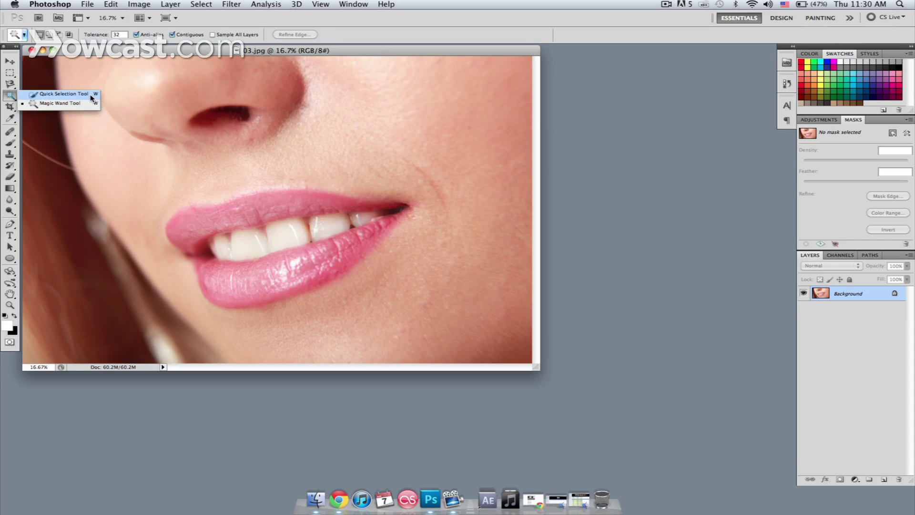
pyautogui.click(67, 94)
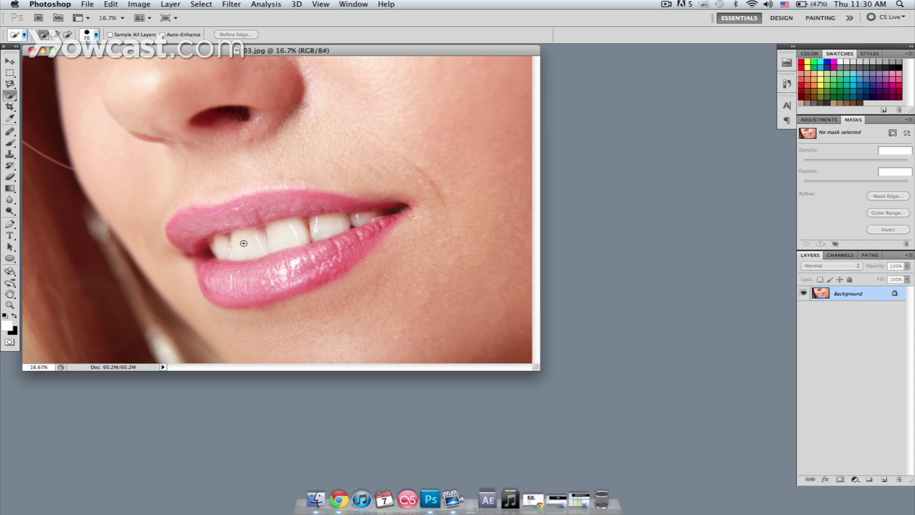
pyautogui.moveTo(282, 242); pyautogui.dragTo(289, 236)
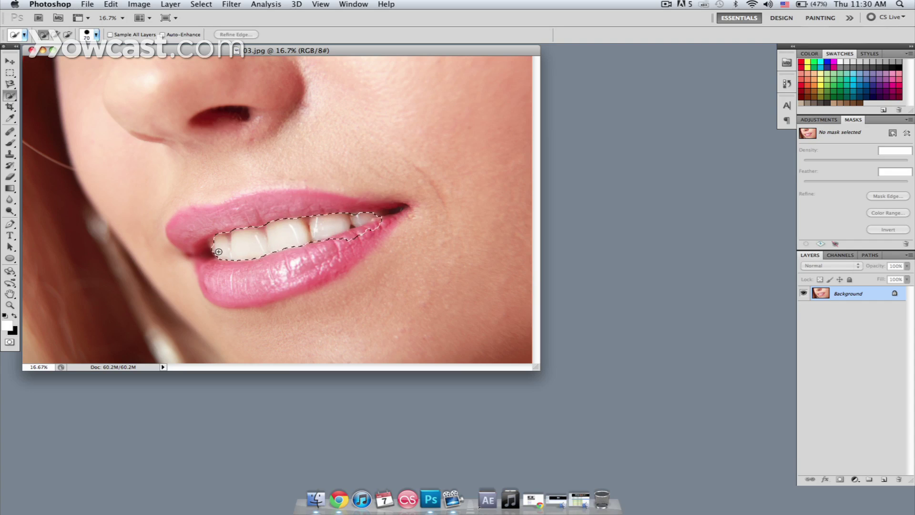
pyautogui.moveTo(216, 252); pyautogui.dragTo(289, 249)
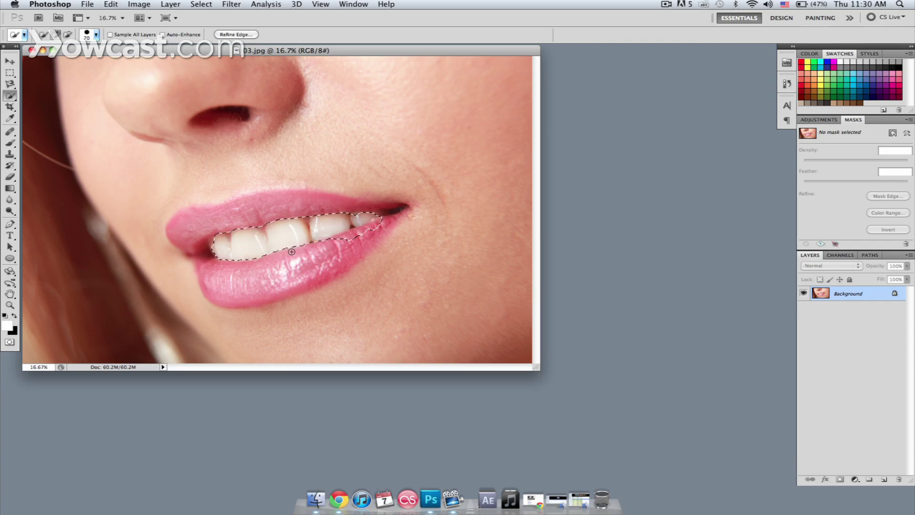
pyautogui.press('alt')
pyautogui.click(339, 237)
# - In Refine Edge, moved aside, set Smooth to 24 and Feather to 3.6 px
pyautogui.click(237, 34)
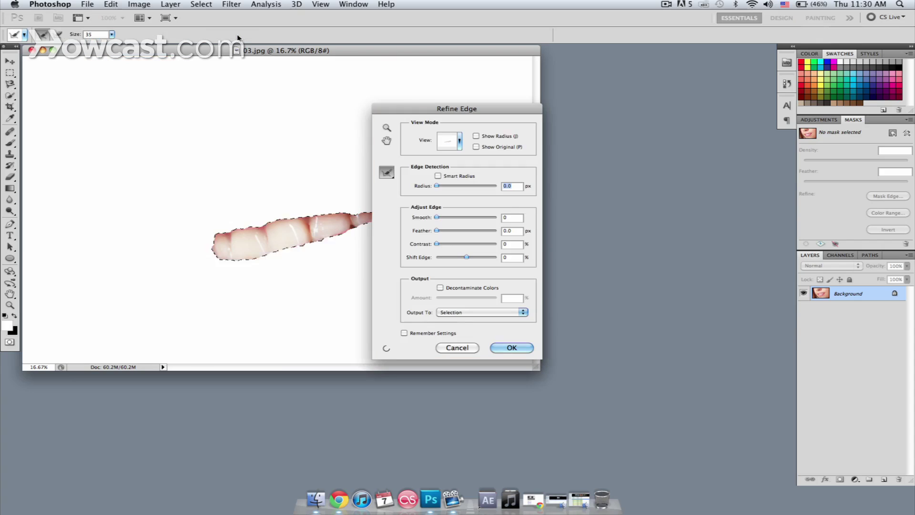
pyautogui.moveTo(476, 110); pyautogui.dragTo(662, 99)
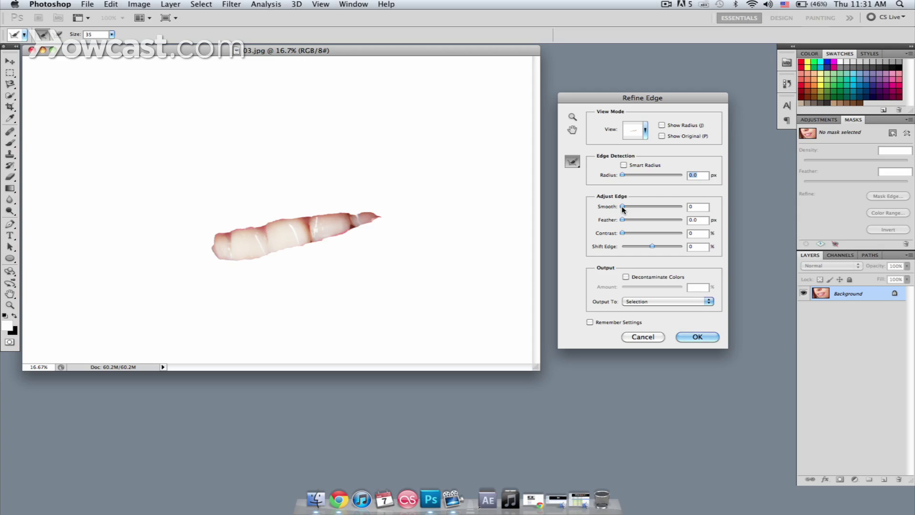
pyautogui.moveTo(623, 208)
pyautogui.mouseDown()
pyautogui.moveTo(637, 209)
pyautogui.moveTo(635, 223)
pyautogui.mouseUp()
pyautogui.click(300, 214)
# - At brush size 80 and 33.3% zoom, brush Refine Radius along the teeth's upper gum line
pyautogui.press(']')
pyautogui.press(']')
pyautogui.press(']')
pyautogui.press(']')
pyautogui.press('super+equal')
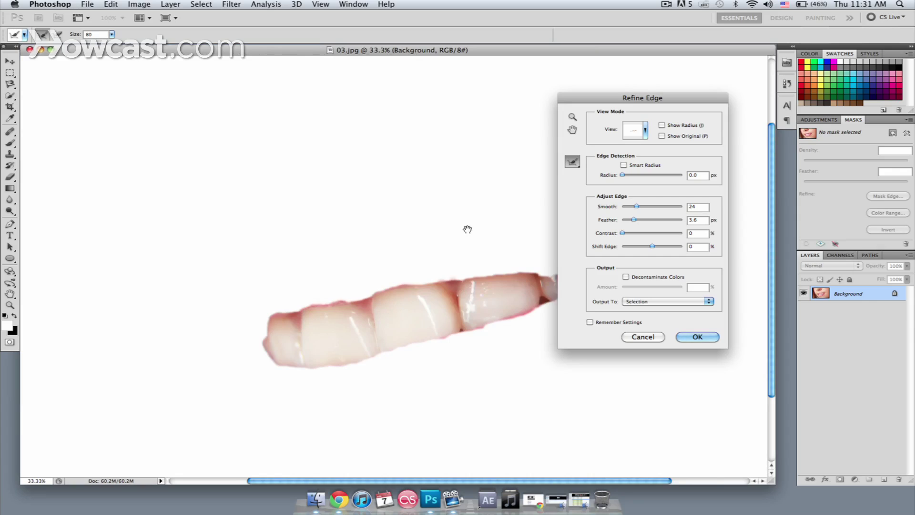
pyautogui.moveTo(468, 228); pyautogui.dragTo(354, 208)
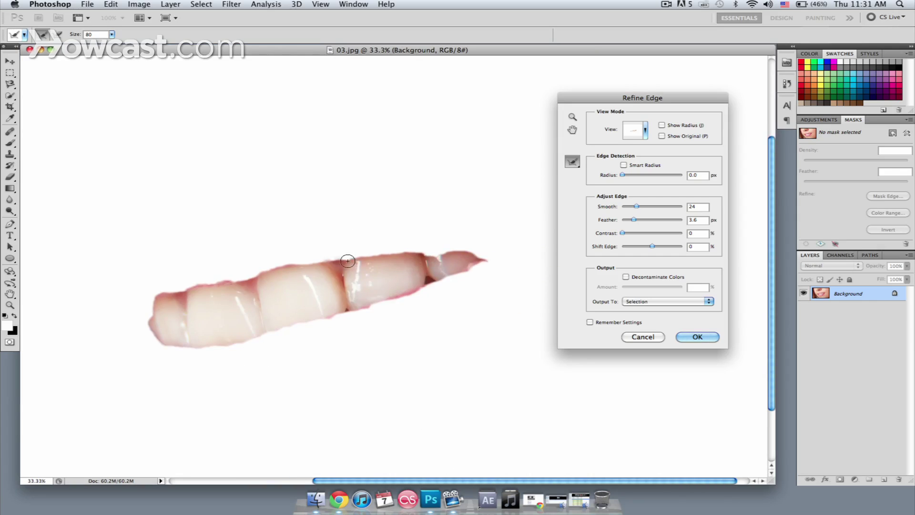
pyautogui.moveTo(330, 244); pyautogui.dragTo(336, 264)
pyautogui.moveTo(341, 266)
pyautogui.mouseDown()
pyautogui.moveTo(340, 245)
pyautogui.moveTo(327, 243)
pyautogui.moveTo(349, 263)
pyautogui.moveTo(342, 267)
pyautogui.moveTo(333, 224)
pyautogui.mouseUp()
pyautogui.moveTo(243, 268)
pyautogui.mouseDown()
pyautogui.moveTo(257, 286)
pyautogui.moveTo(238, 261)
pyautogui.moveTo(250, 291)
pyautogui.mouseUp()
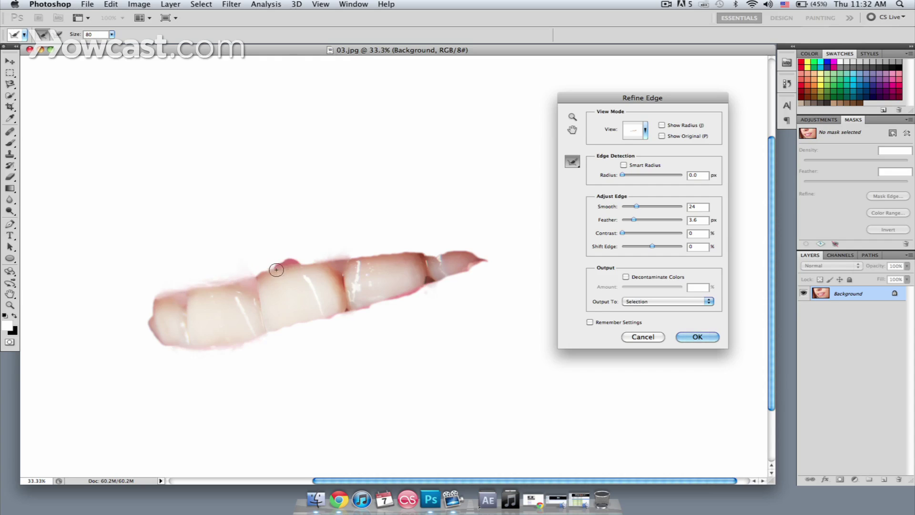
pyautogui.moveTo(377, 256)
pyautogui.mouseDown()
pyautogui.moveTo(339, 269)
pyautogui.moveTo(389, 299)
pyautogui.moveTo(348, 264)
pyautogui.moveTo(348, 288)
pyautogui.mouseUp()
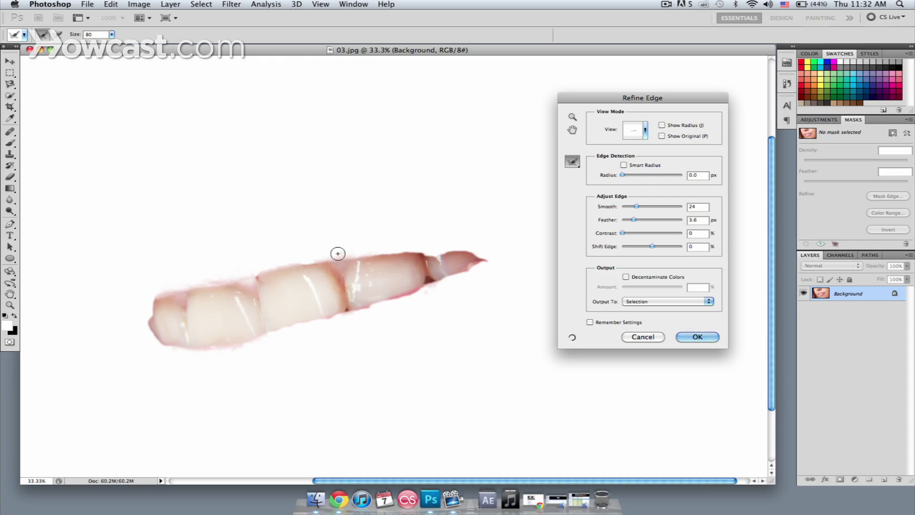
pyautogui.moveTo(337, 251); pyautogui.dragTo(335, 275)
pyautogui.moveTo(402, 257); pyautogui.dragTo(397, 287)
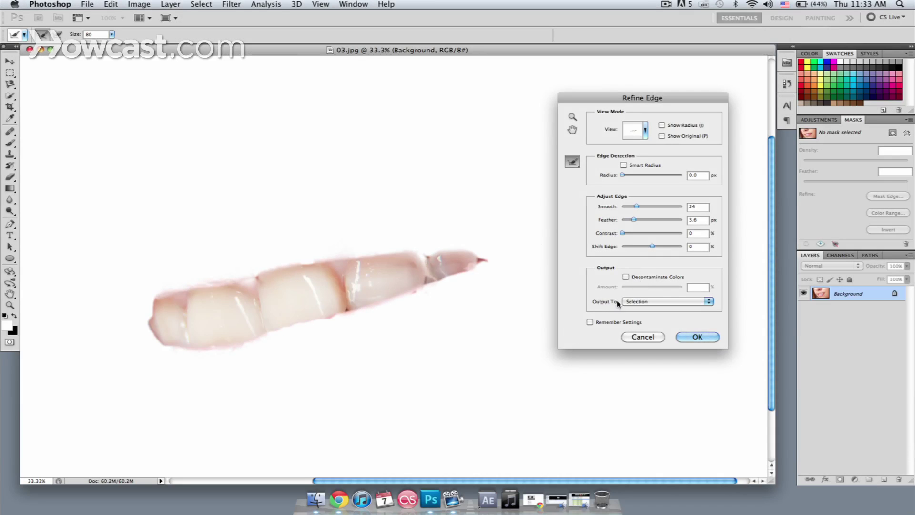
# - Apply Refine Edge with Output To set to New Layer with Layer Mask
pyautogui.click(656, 302)
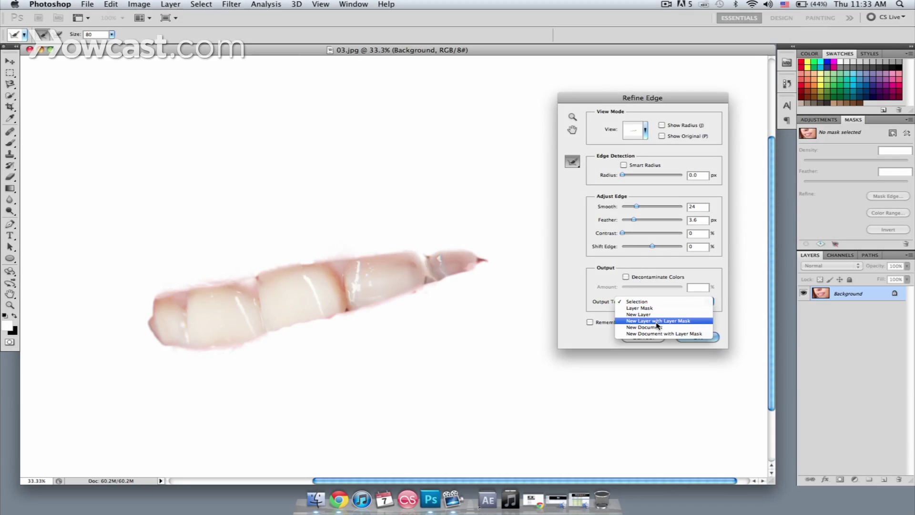
pyautogui.click(657, 322)
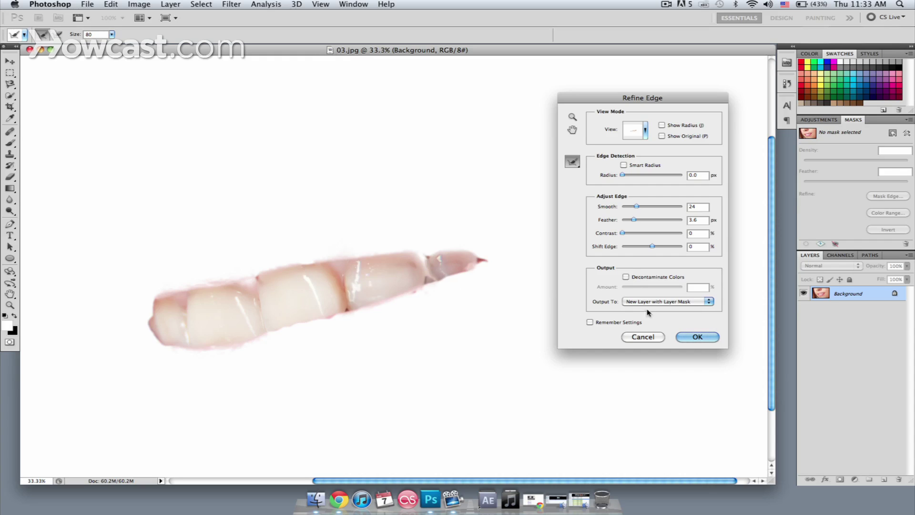
pyautogui.click(706, 336)
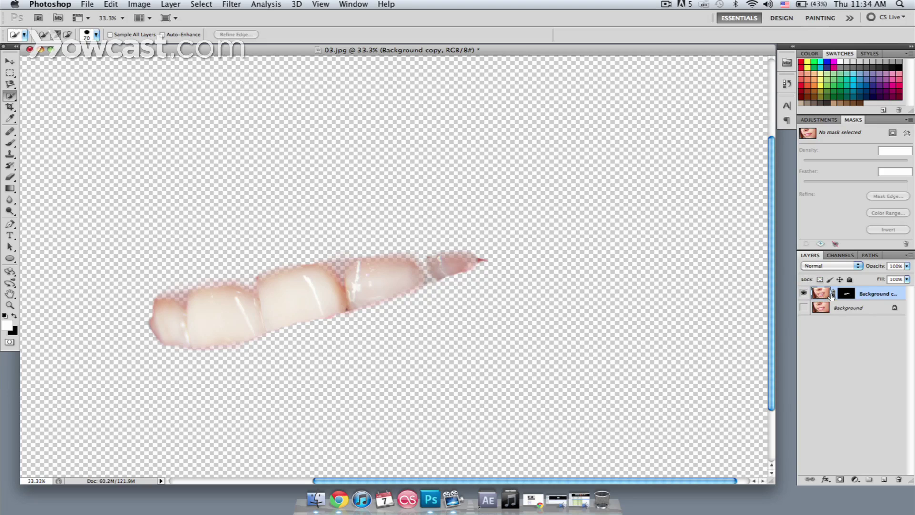
# - Show the Background layer again and view the Background copy's layer mask alone
pyautogui.click(805, 309)
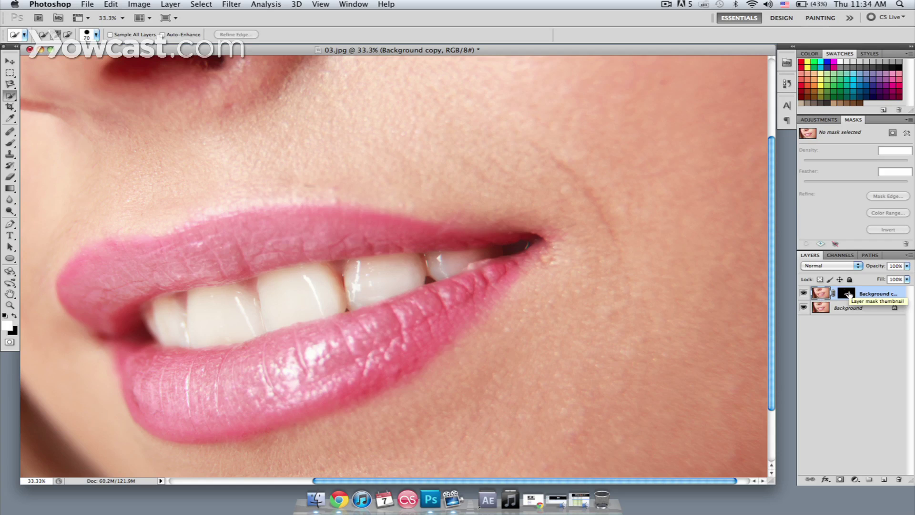
pyautogui.click(848, 296)
pyautogui.keyDown('alt'); pyautogui.click(848, 295); pyautogui.keyUp('alt')
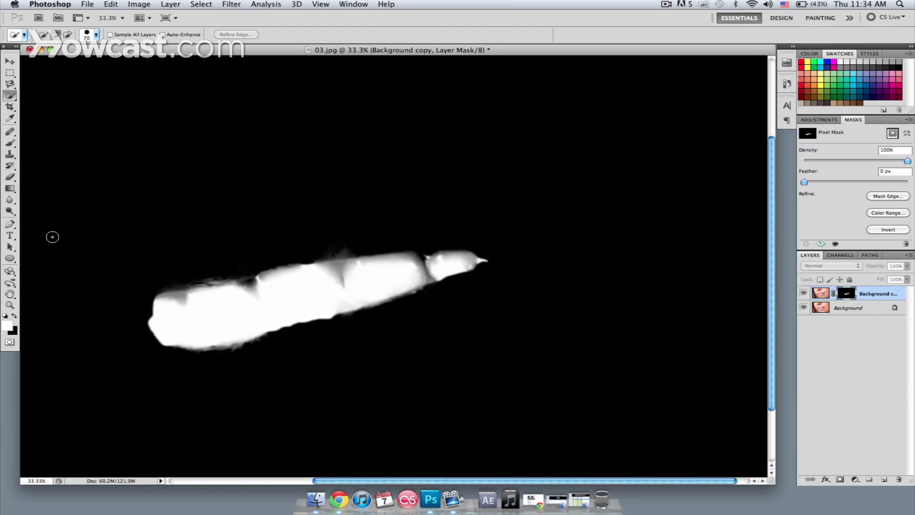
# - Dodge the mask's grey upper edges with a size-125 brush at 100% exposure
pyautogui.click(9, 211)
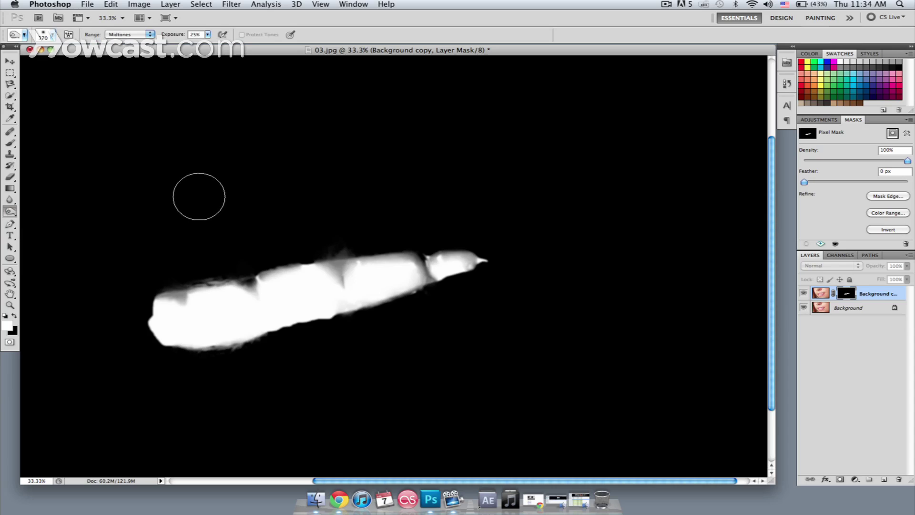
pyautogui.press('[')
pyautogui.press('[')
pyautogui.press('[')
pyautogui.press('[')
pyautogui.press('[')
pyautogui.press('[')
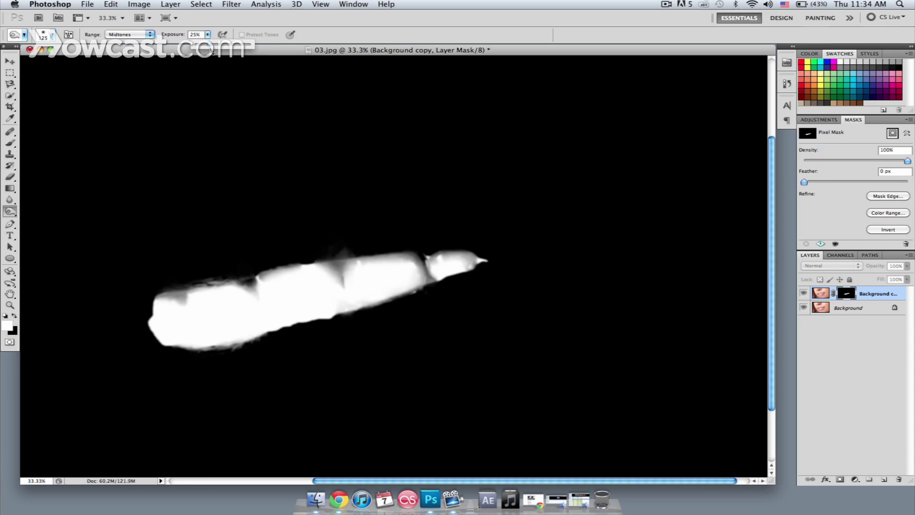
pyautogui.press('0')
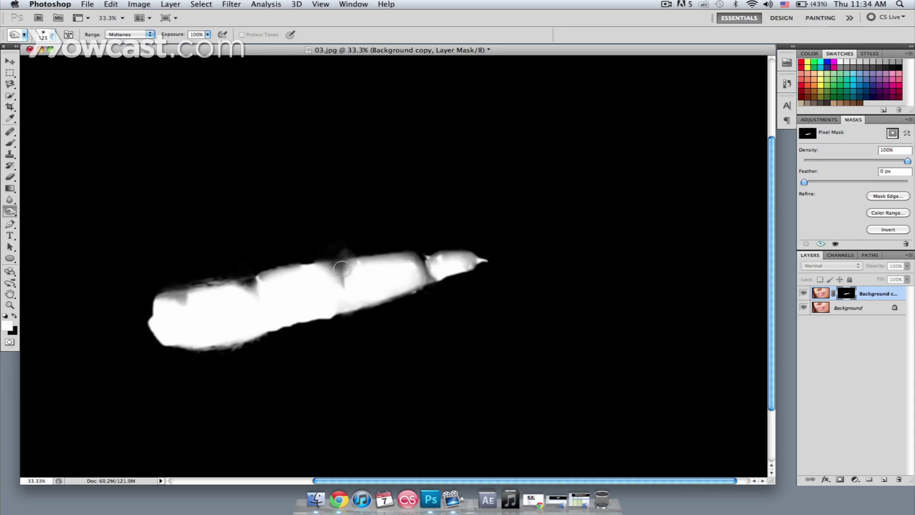
pyautogui.click(339, 257)
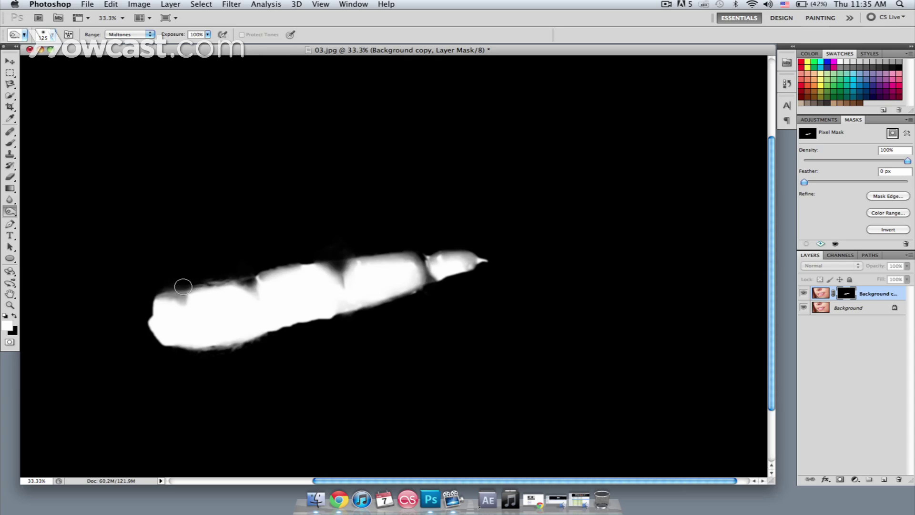
pyautogui.moveTo(183, 286)
pyautogui.mouseDown()
pyautogui.moveTo(220, 277)
pyautogui.moveTo(195, 283)
pyautogui.mouseUp()
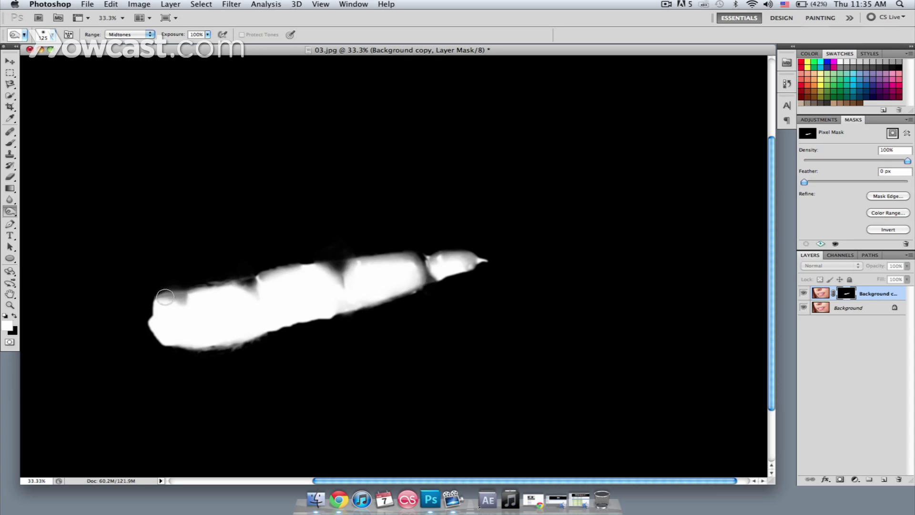